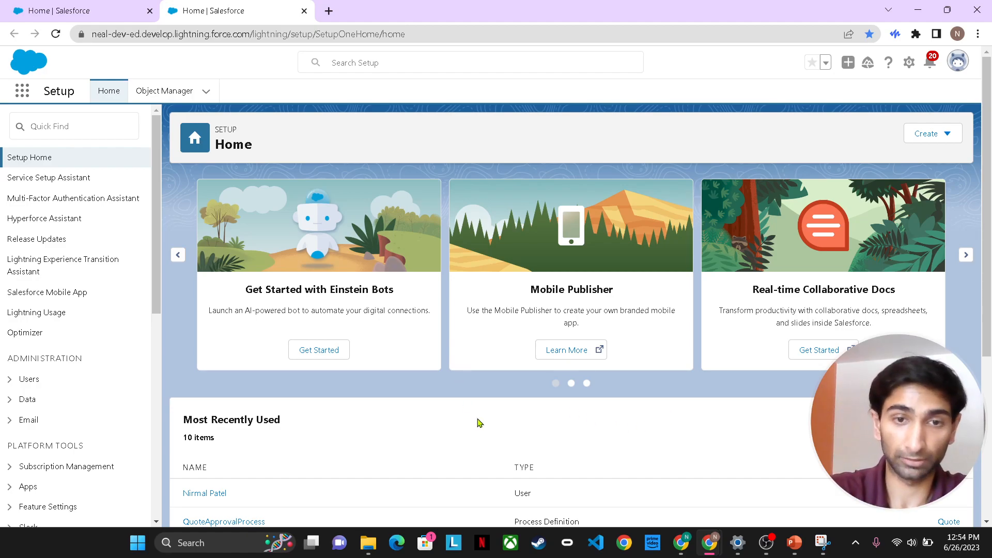
# - Switch the browser to full screen and open Setup
pyautogui.press('F11')
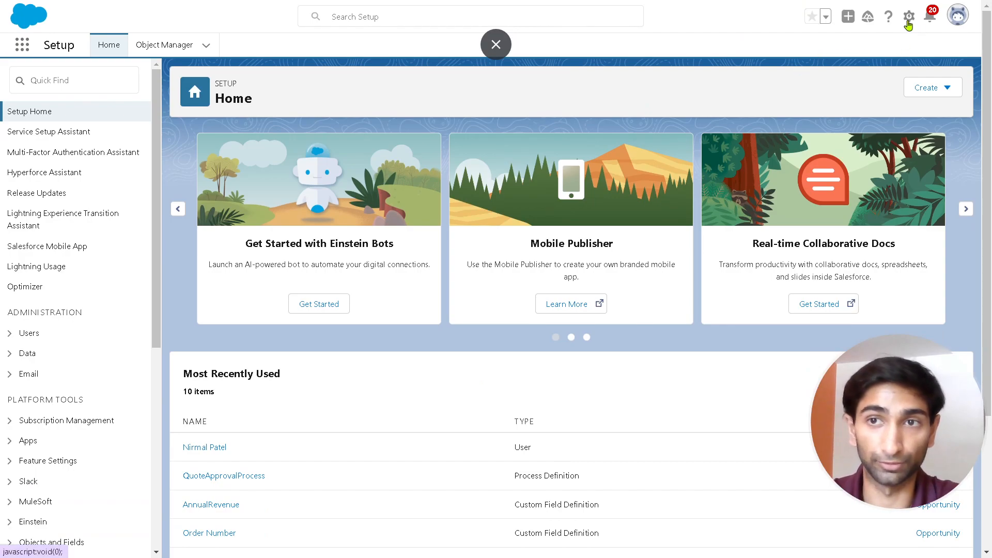
pyautogui.click(909, 17)
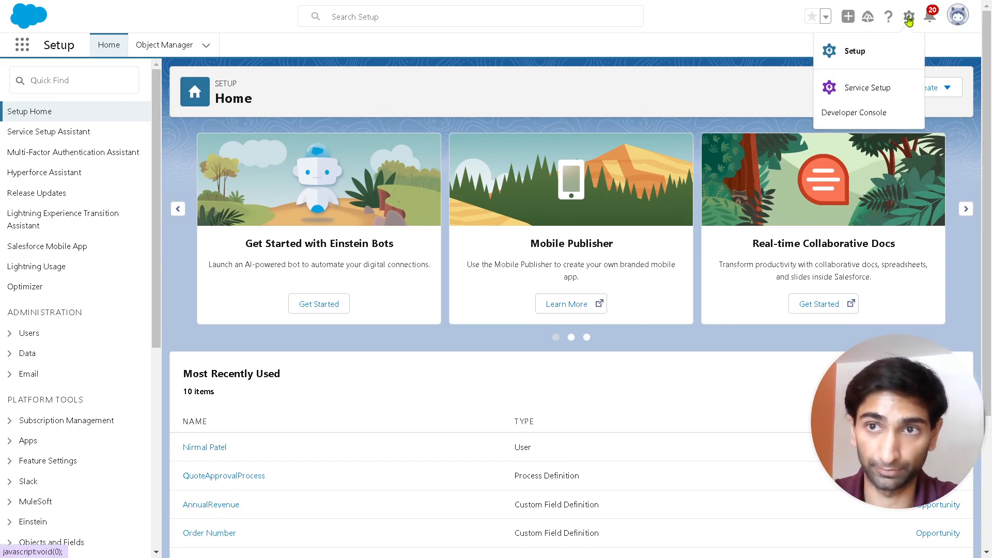
pyautogui.click(878, 56)
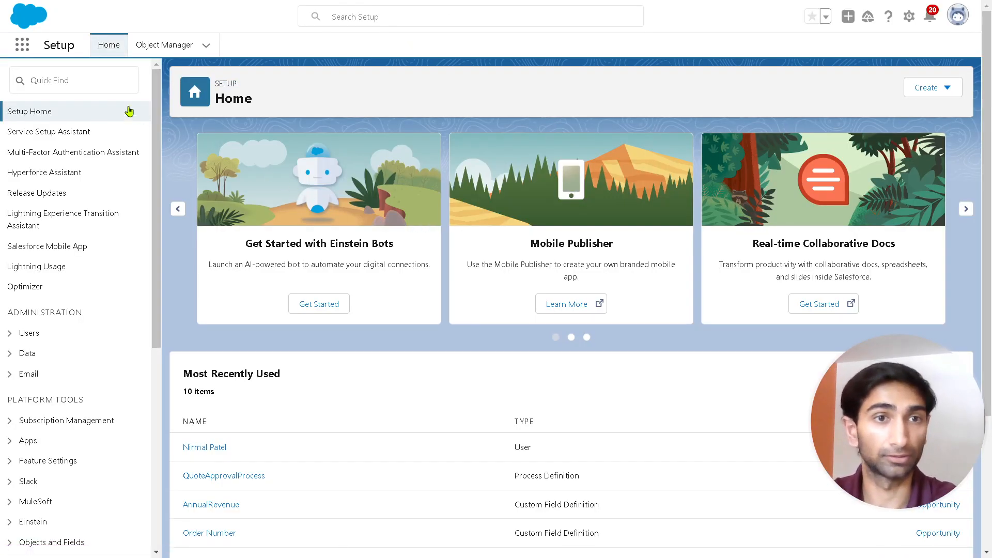
# - Search Setup for "app manager" and open the App Manager page
pyautogui.click(77, 82)
pyautogui.write('ap')
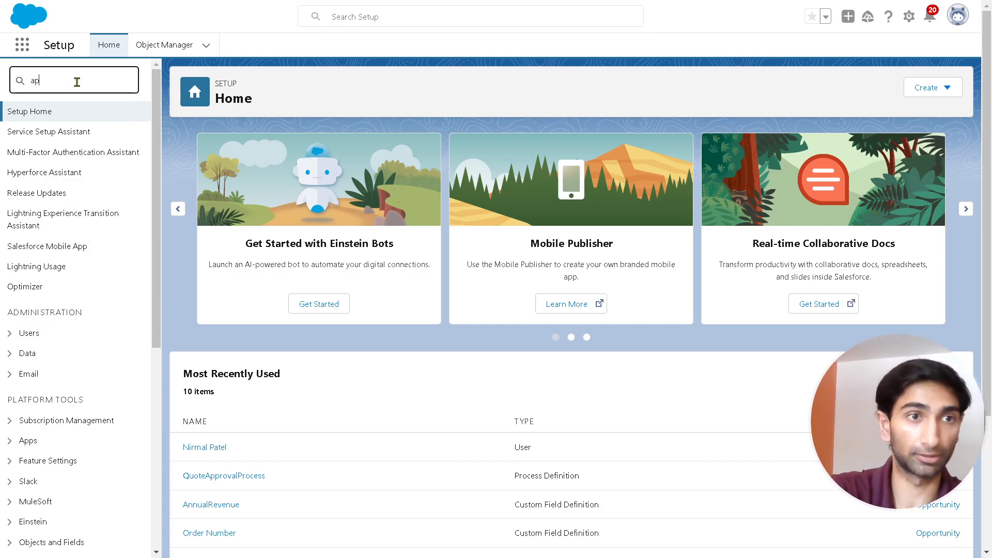
pyautogui.write('plicat')
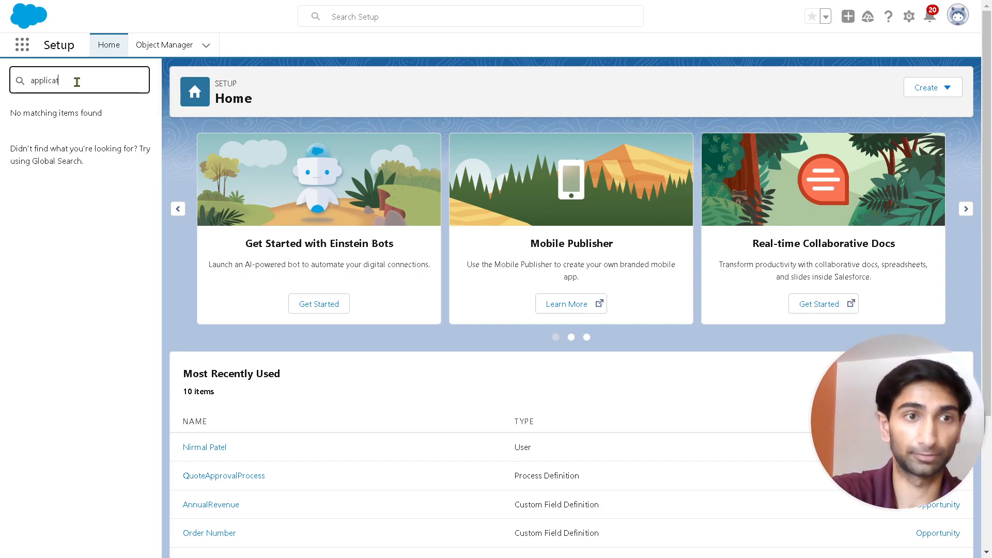
pyautogui.press('BackSpace')
pyautogui.press('BackSpace')
pyautogui.press('BackSpace')
pyautogui.press('BackSpace')
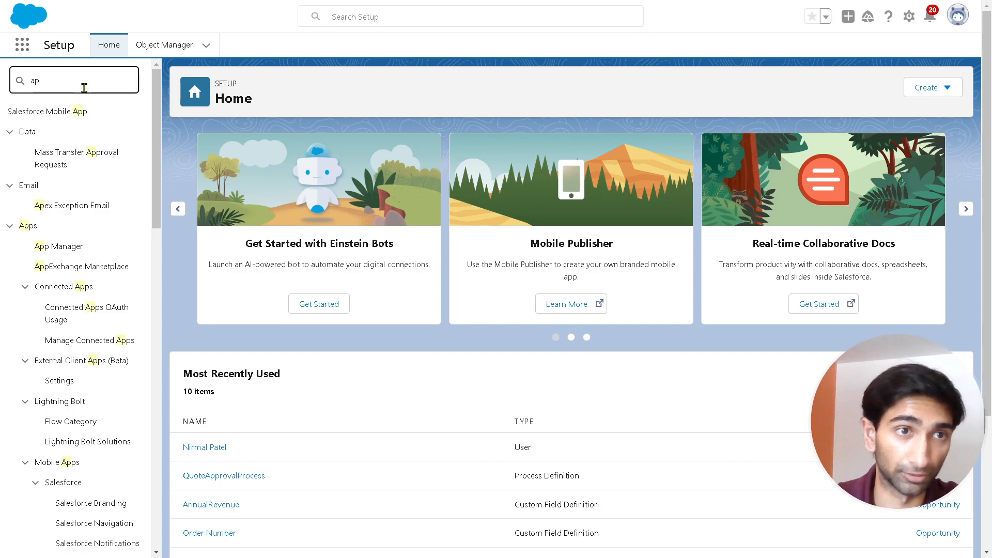
pyautogui.write('p manager')
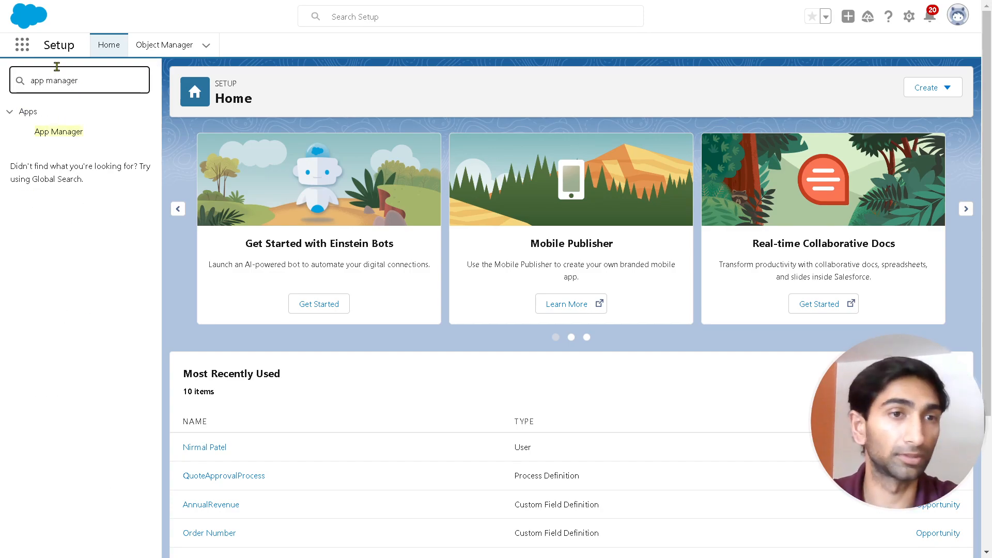
pyautogui.click(61, 135)
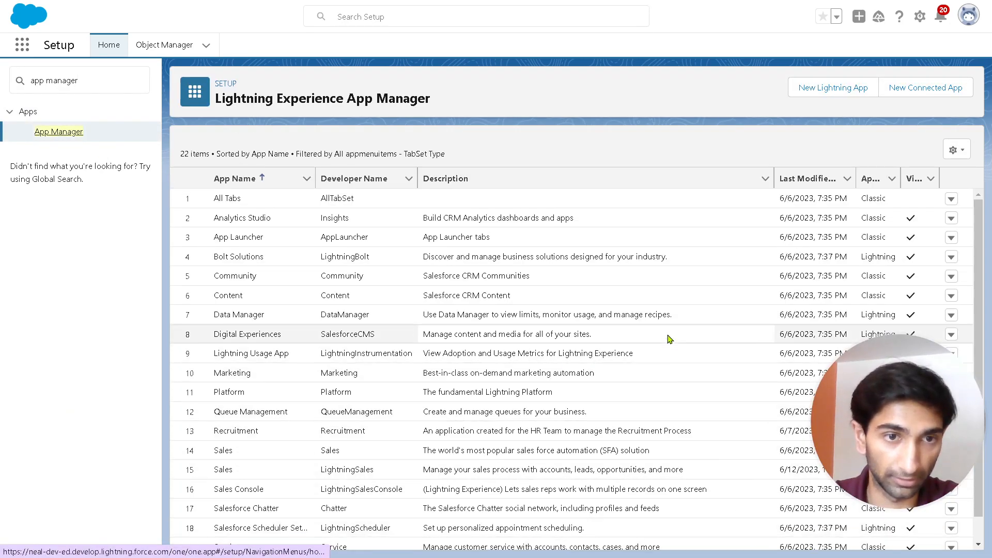
# - Start a new Lightning app with the app name Recruitment and the matching developer name
pyautogui.scroll(-3, 667, 276)
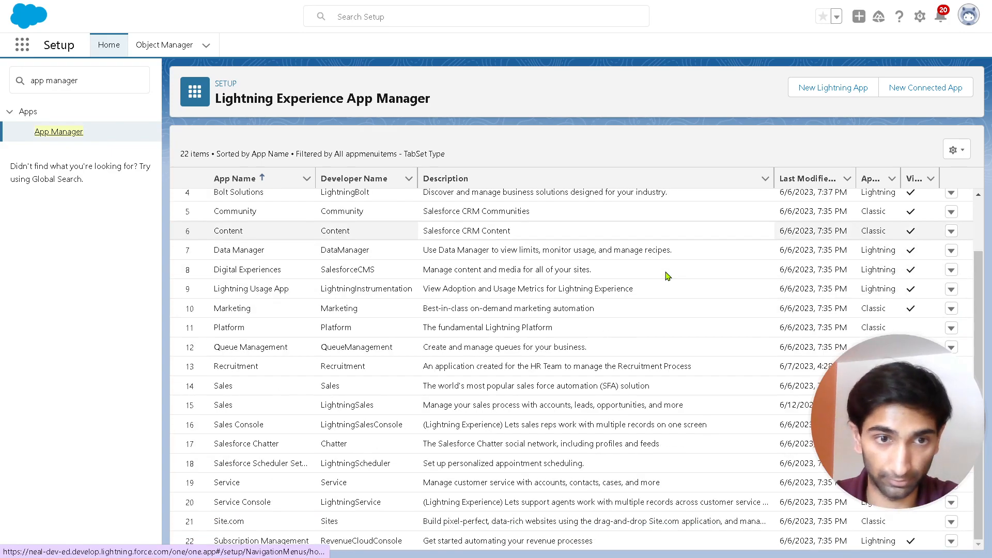
pyautogui.scroll(3, 666, 277)
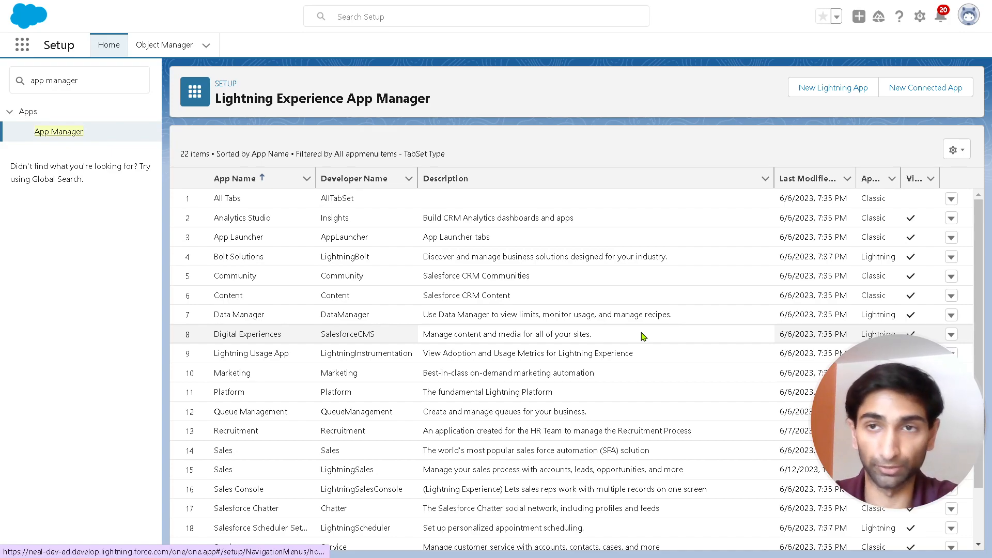
pyautogui.click(812, 99)
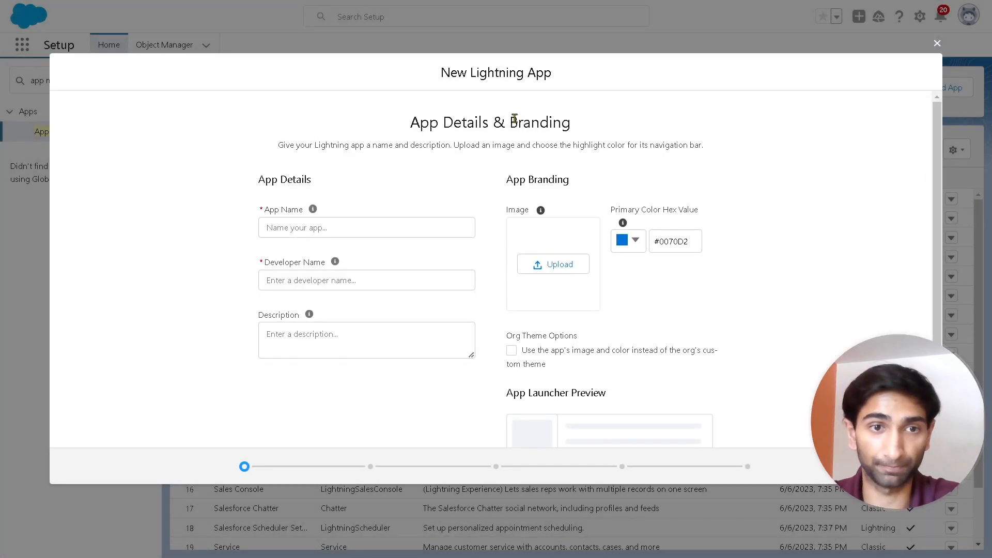
pyautogui.click(393, 228)
pyautogui.write('Re')
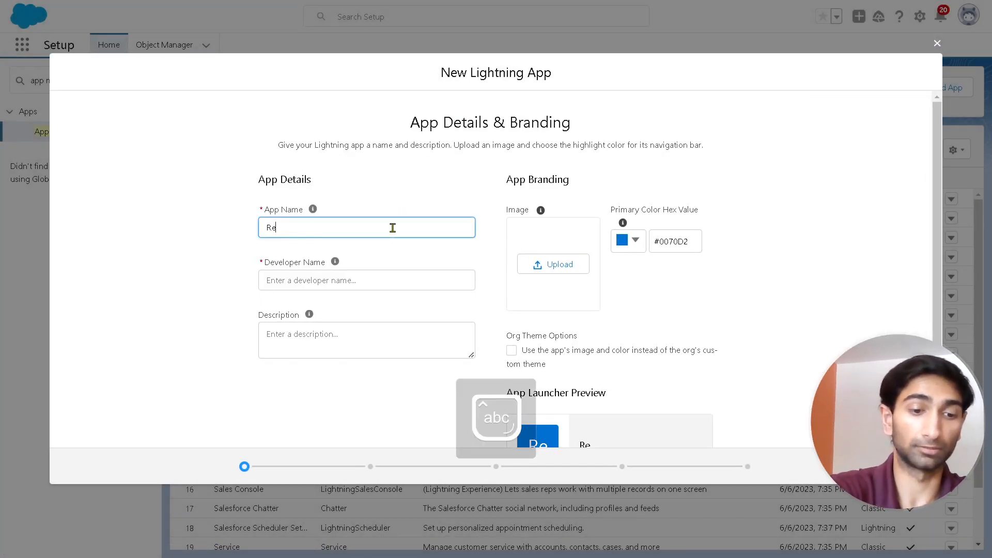
pyautogui.write('cruitment')
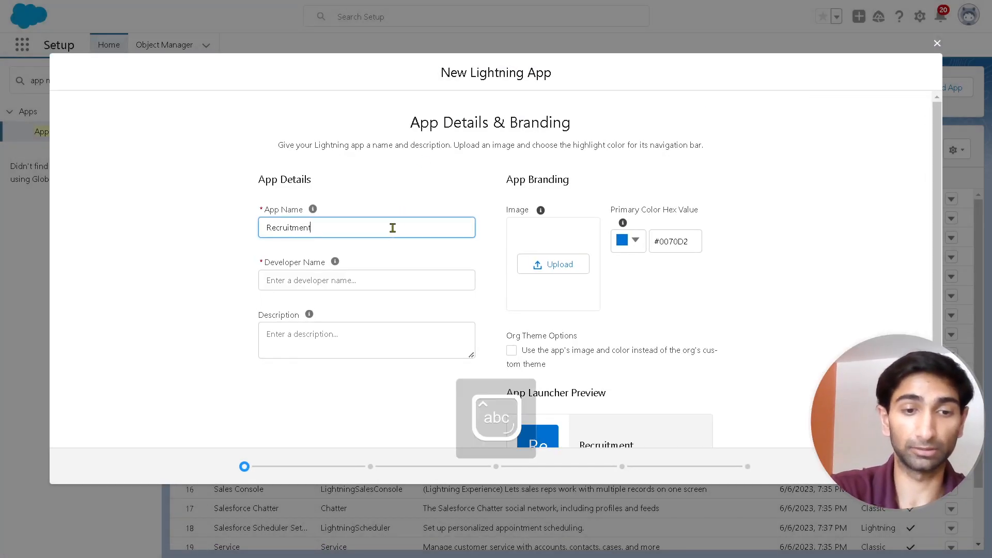
pyautogui.press('Tab')
pyautogui.press('Tab')
pyautogui.press('Tab')
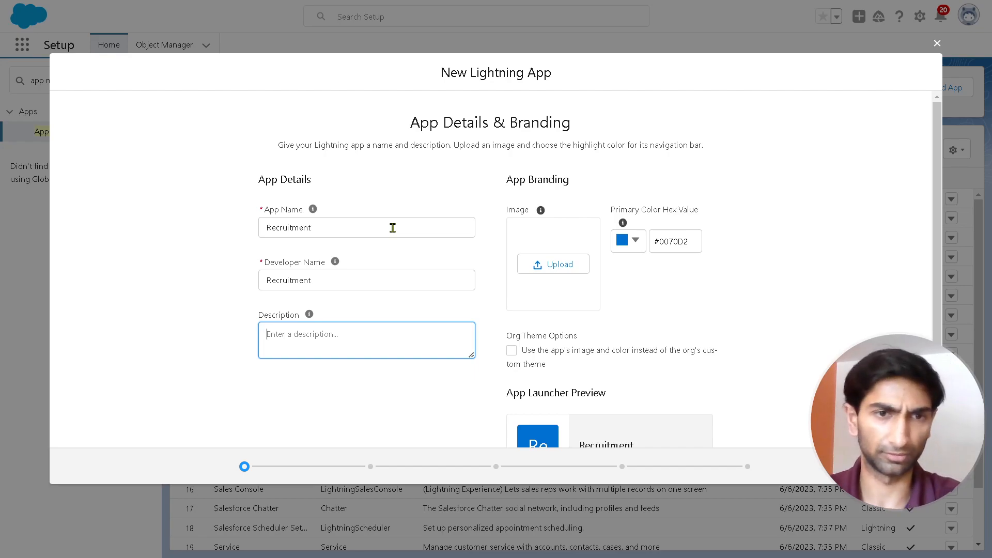
pyautogui.moveTo(335, 263)
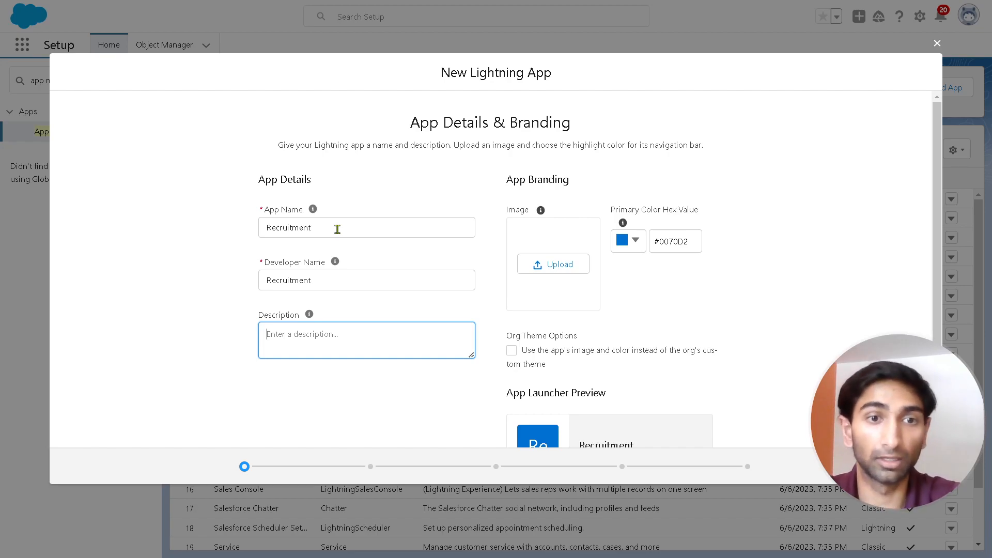
pyautogui.click(324, 282)
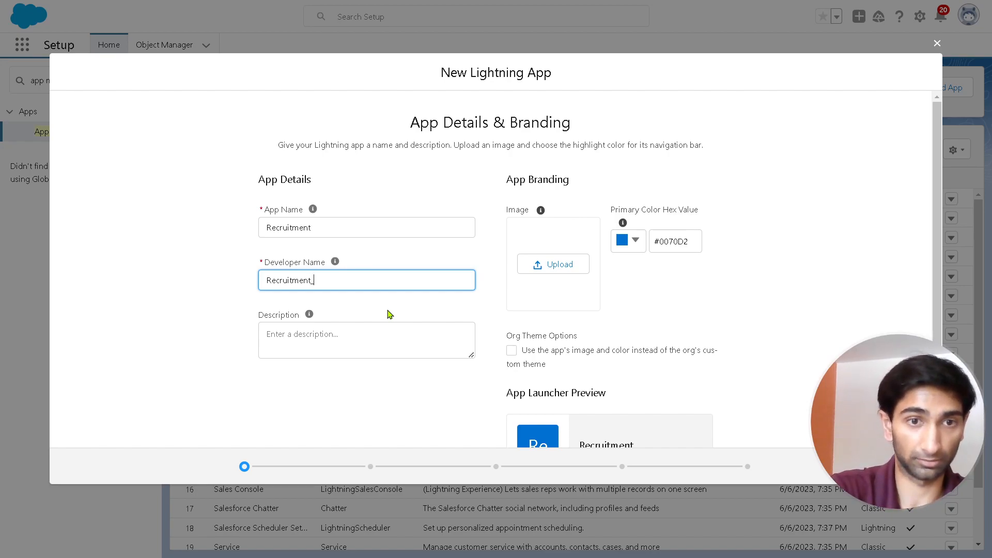
pyautogui.write('Manager')
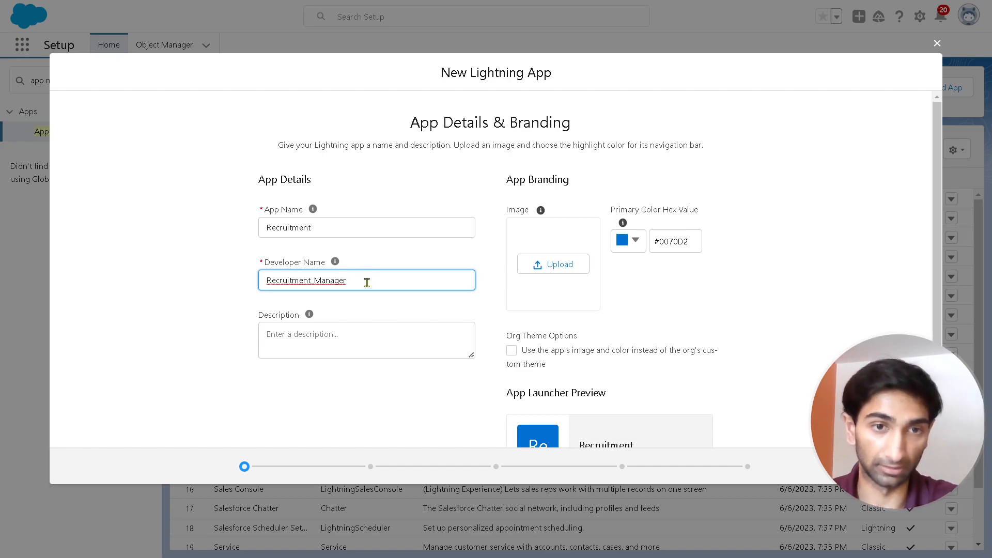
pyautogui.press('BackSpace')
pyautogui.press('BackSpace')
pyautogui.press('BackSpace')
pyautogui.press('BackSpace')
pyautogui.press('BackSpace')
pyautogui.press('BackSpace')
pyautogui.press('BackSpace')
pyautogui.press('BackSpace')
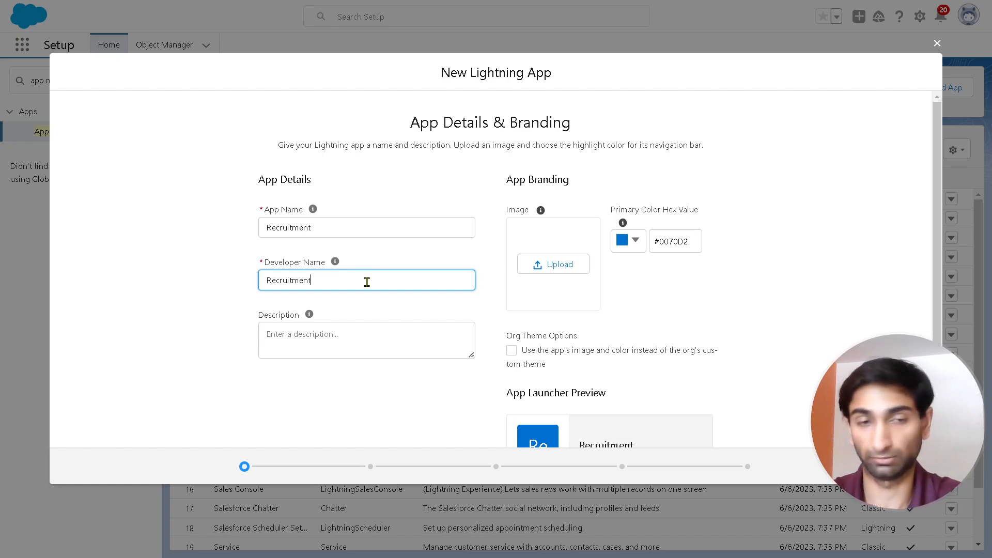
# - Enter the app description "an app to help the HR team with Recruitment process" and submit the app details
pyautogui.click(364, 336)
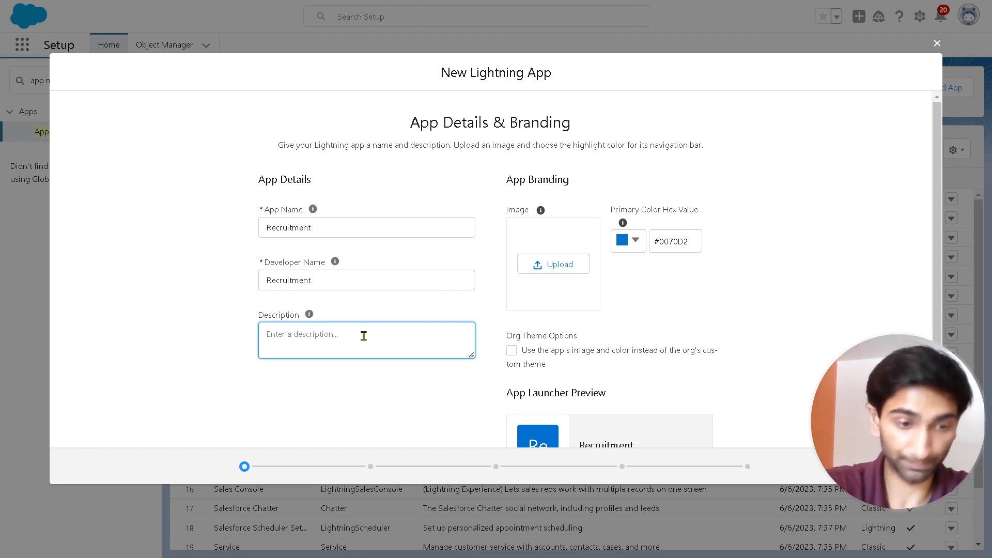
pyautogui.write('ana')
pyautogui.press('BackSpace')
pyautogui.write('app to ')
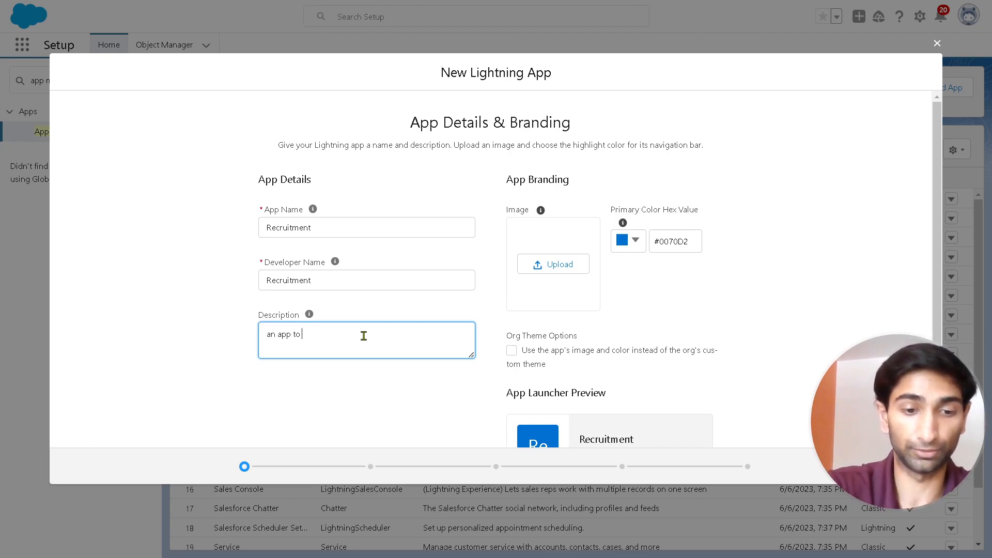
pyautogui.write('help the HR tream')
pyautogui.press('BackSpace')
pyautogui.press('BackSpace')
pyautogui.press('BackSpace')
pyautogui.press('BackSpace')
pyautogui.press('BackSpace')
pyautogui.write('eam wiuth')
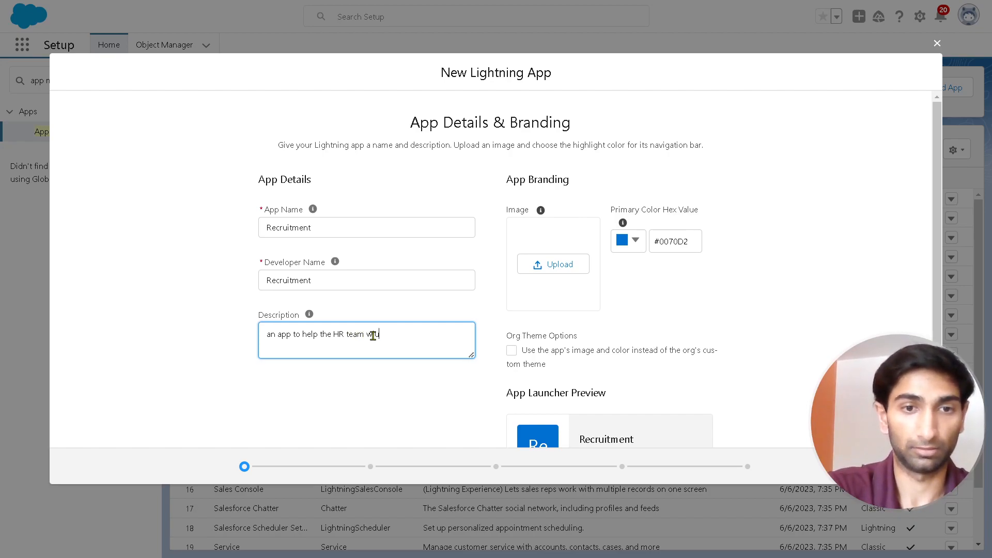
pyautogui.press('BackSpace')
pyautogui.press('BackSpace')
pyautogui.press('BackSpace')
pyautogui.write('th ')
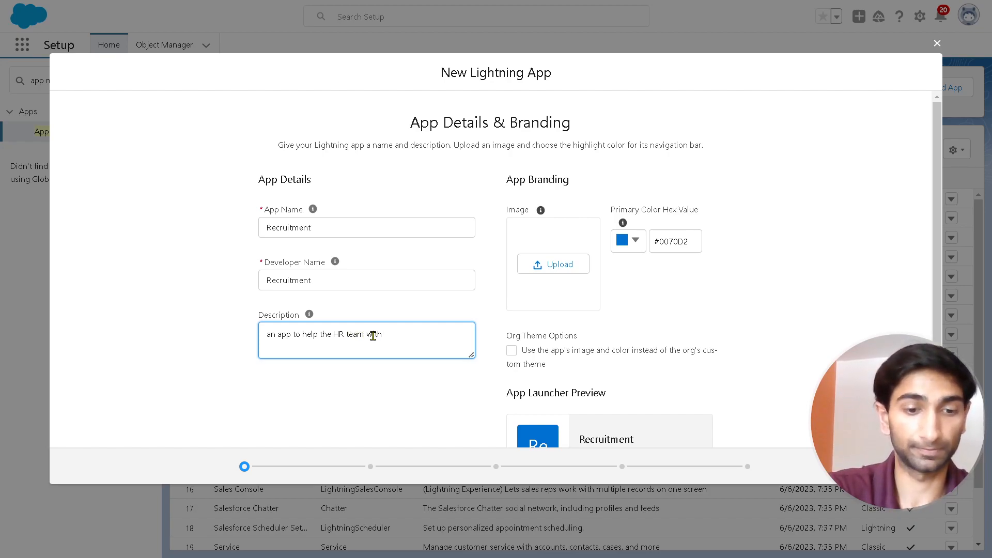
pyautogui.write('Re')
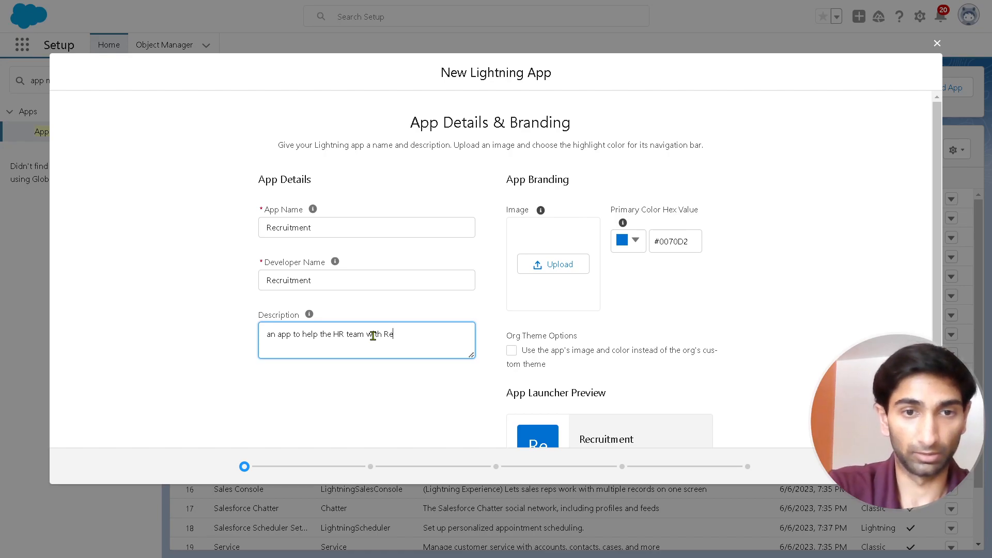
pyautogui.write('crui')
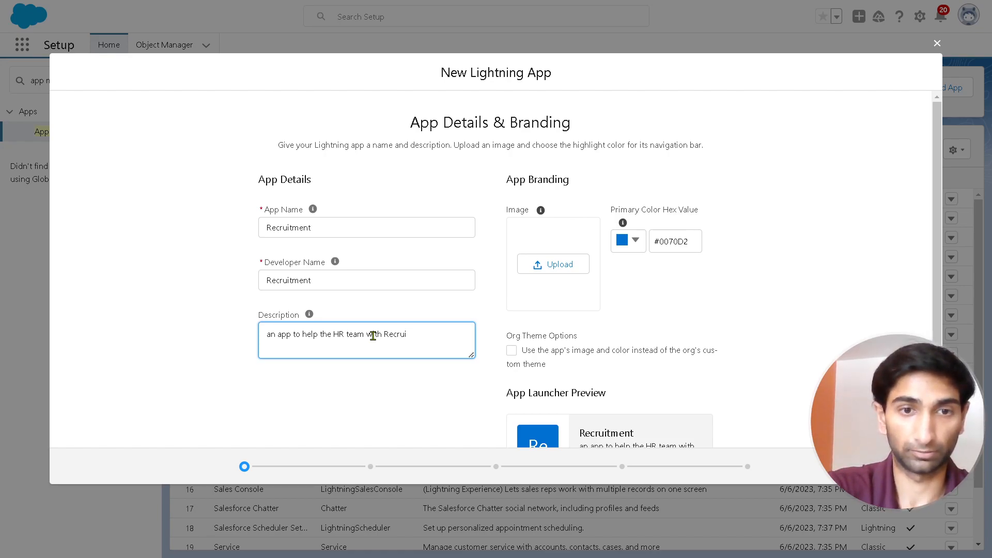
pyautogui.write('tme')
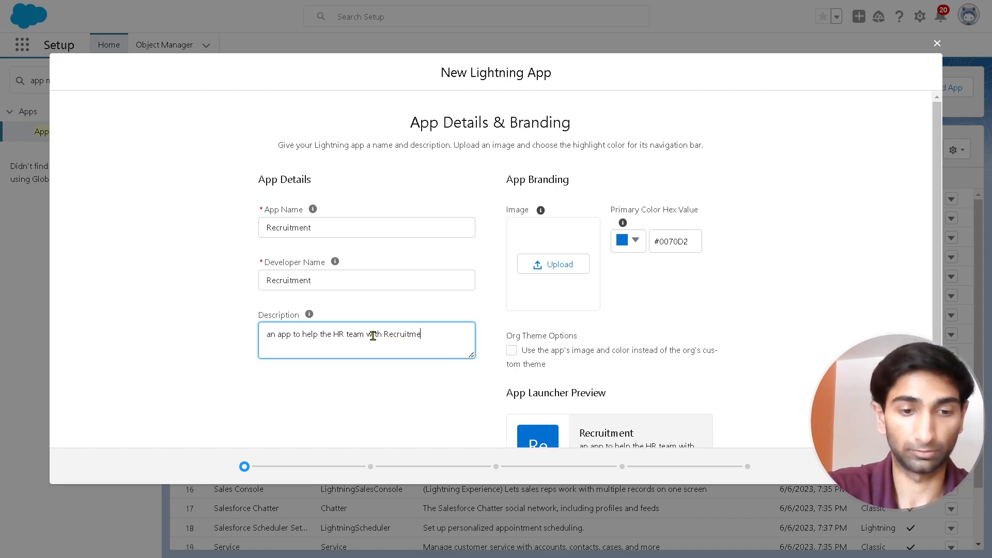
pyautogui.write('nt process')
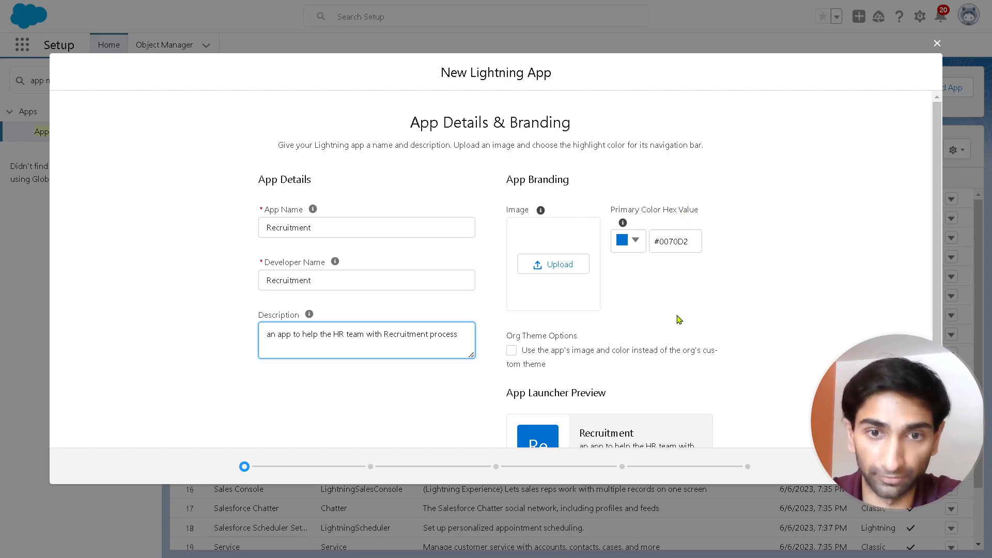
pyautogui.scroll(-1, 686, 322)
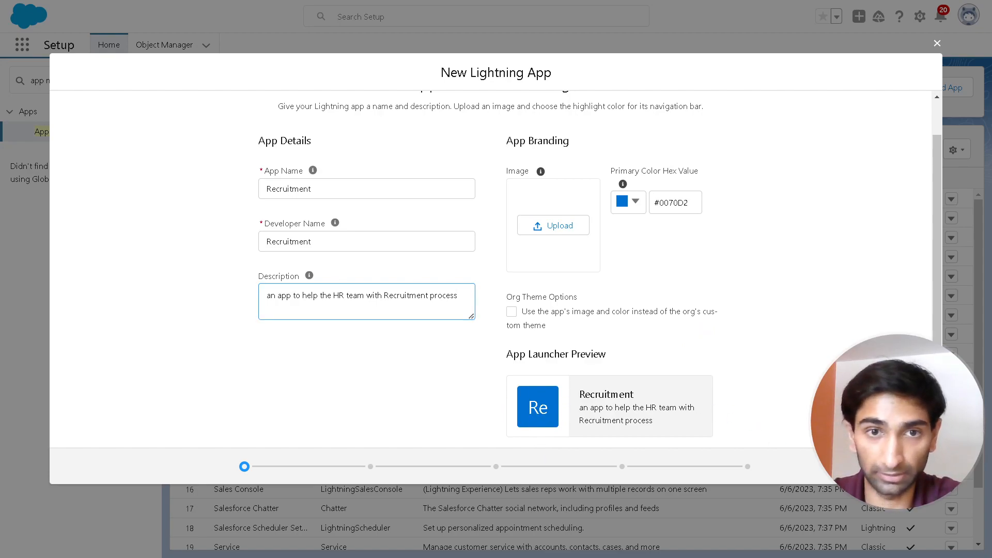
pyautogui.click(915, 466)
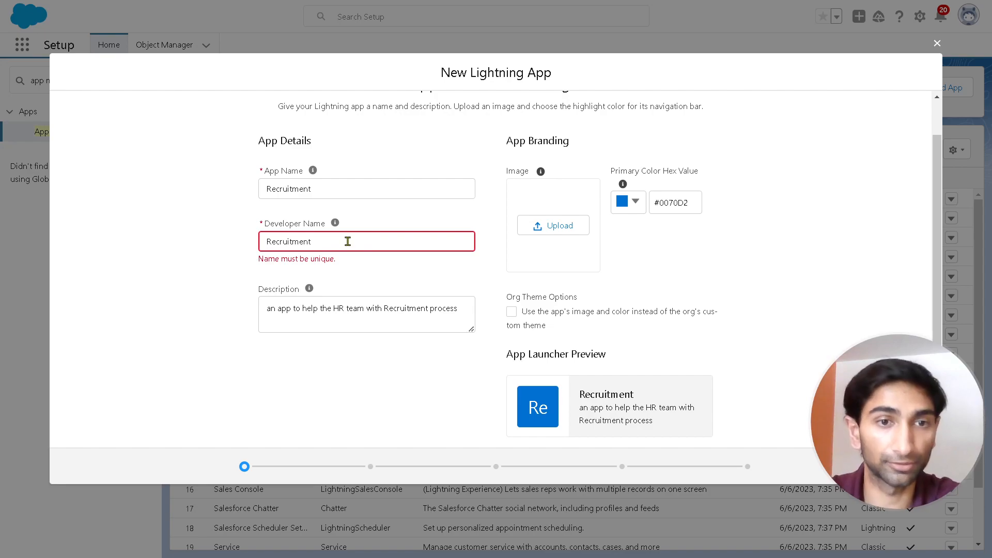
# - Change the app name and developer name to Recruitment1 and continue to the app options
pyautogui.click(341, 186)
pyautogui.write('1')
pyautogui.click(335, 230)
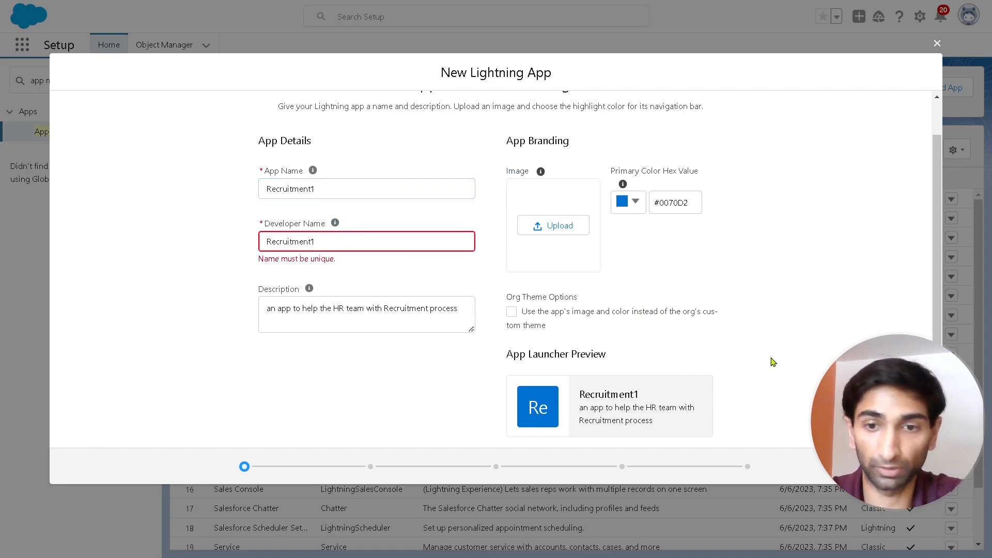
pyautogui.click(913, 466)
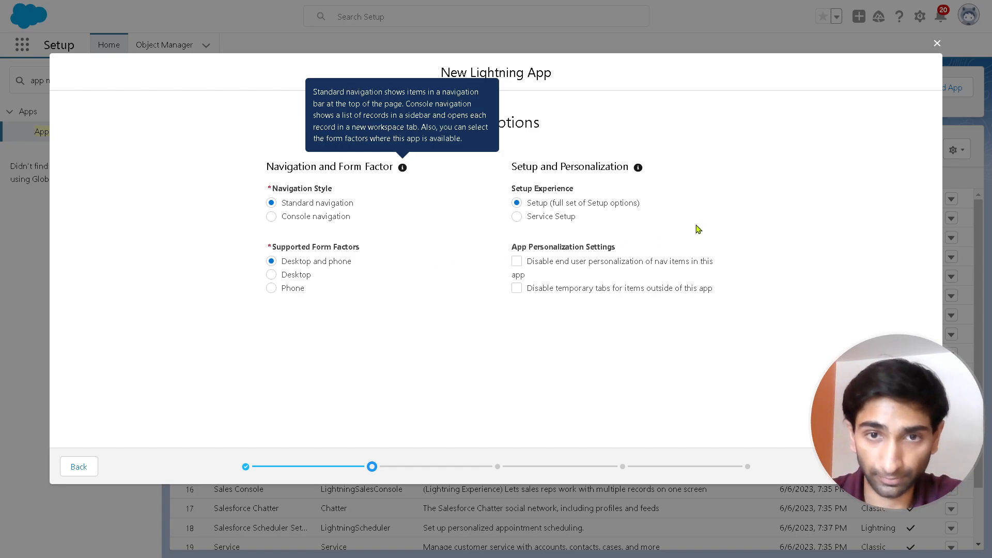
# - Accept the default app options and add no utility items, continuing to the navigation items
pyautogui.moveTo(643, 221)
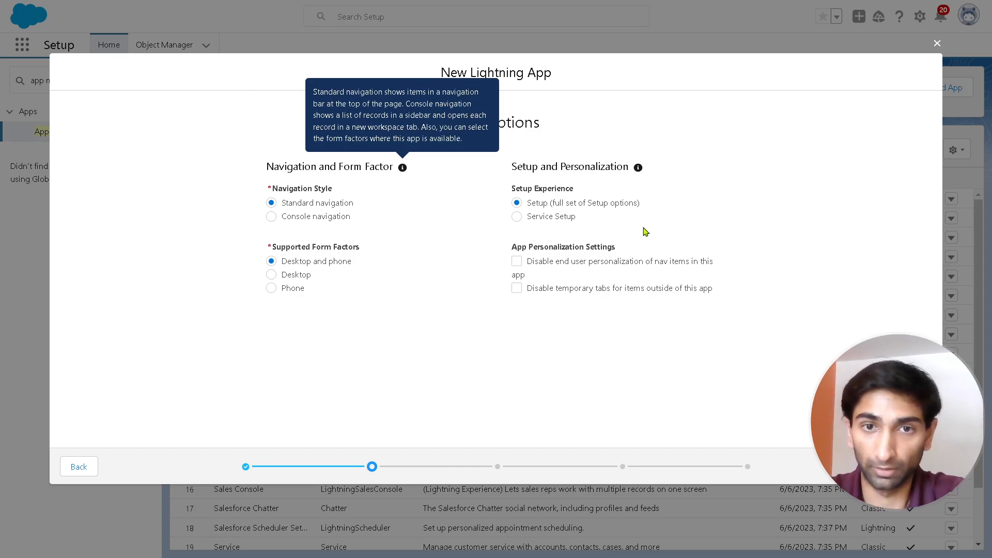
pyautogui.click(760, 389)
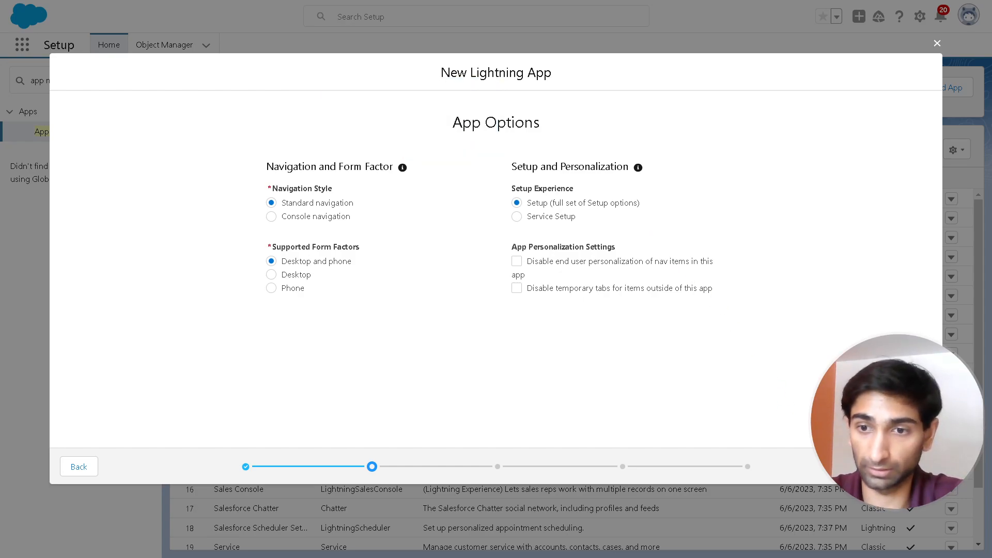
pyautogui.click(913, 466)
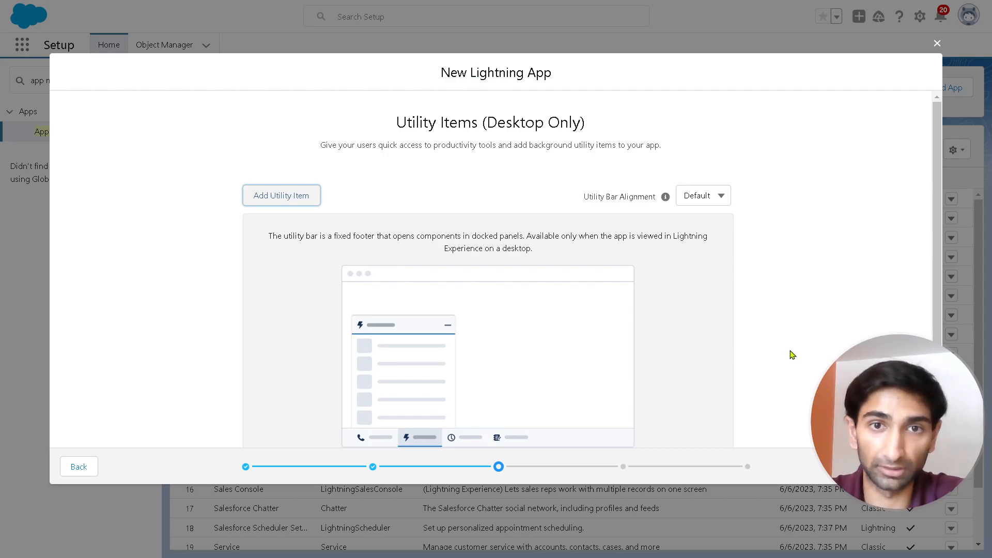
pyautogui.scroll(-1, 792, 355)
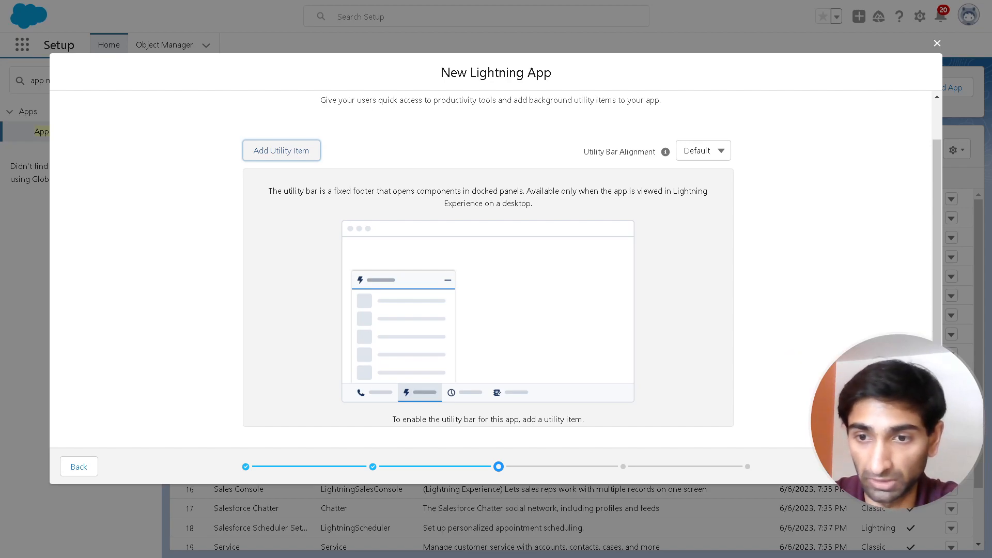
pyautogui.click(910, 467)
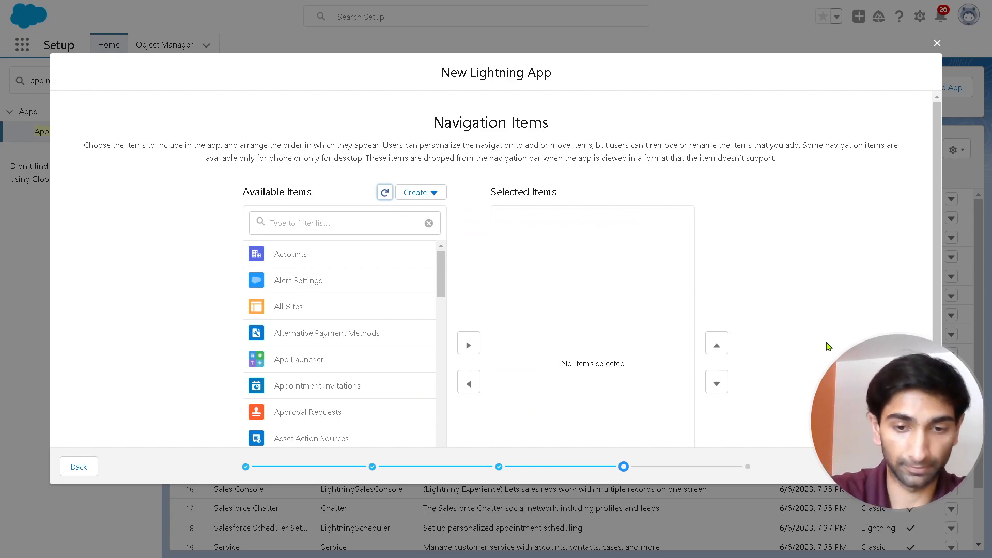
# - Filter the available navigation items for home, add the pink house Home item to the app, and continue to the user profiles
pyautogui.press('super')
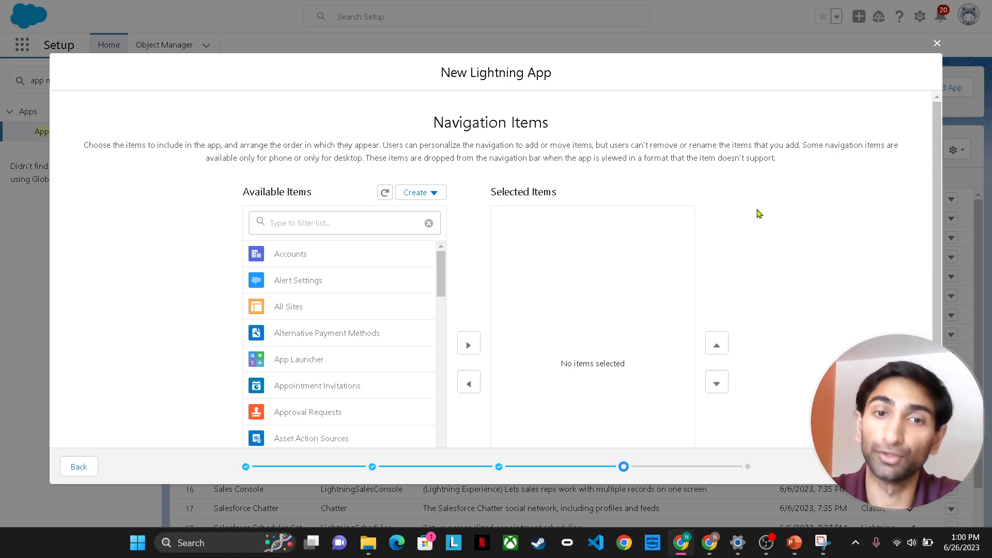
pyautogui.click(316, 225)
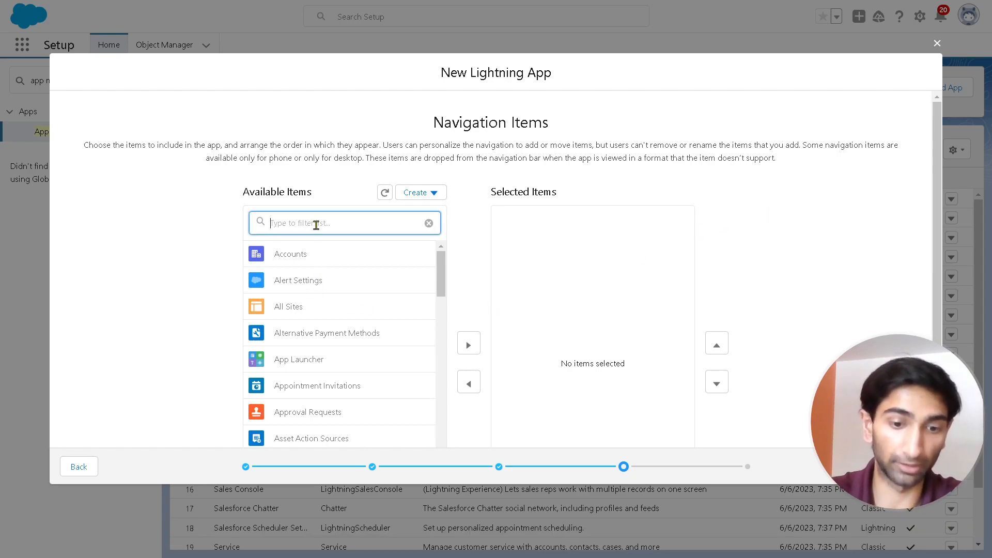
pyautogui.write('home')
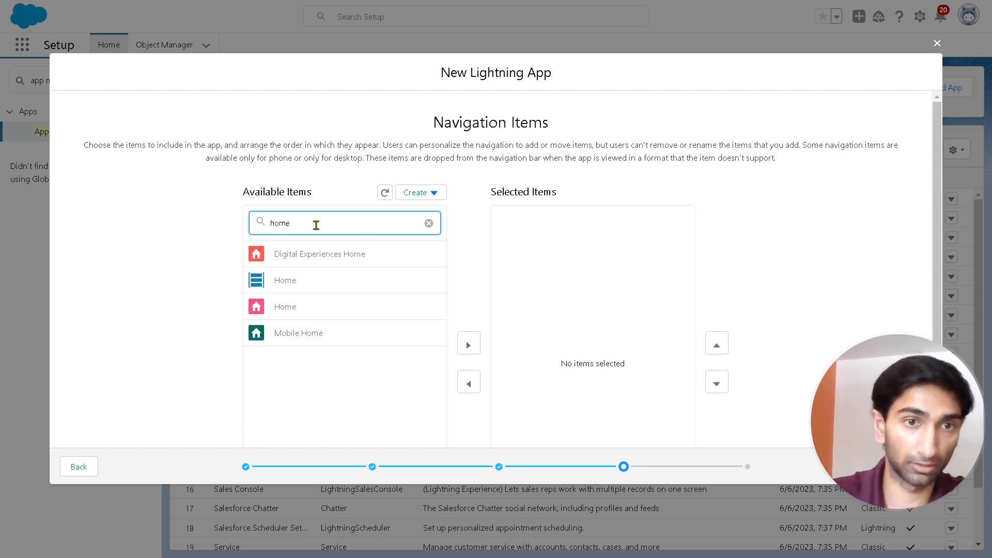
pyautogui.click(296, 308)
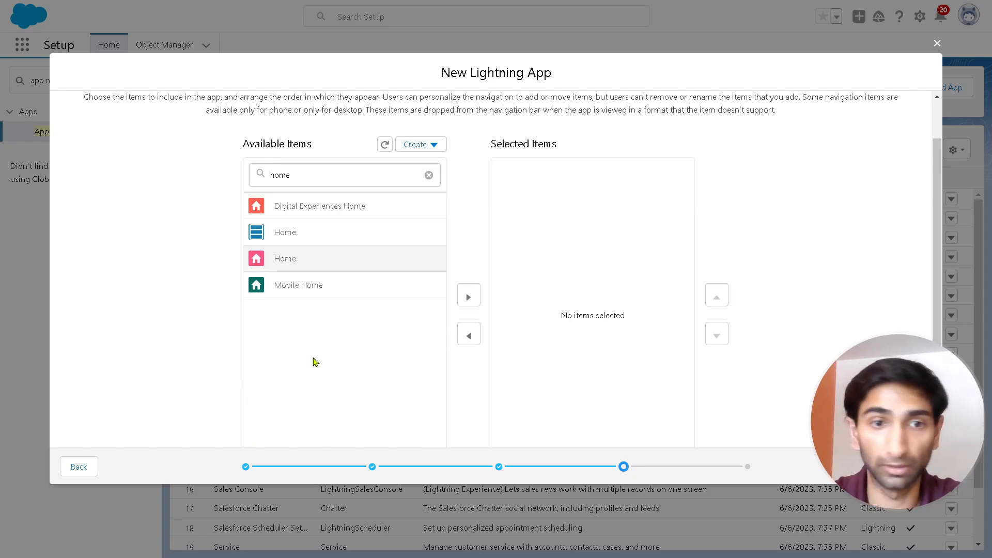
pyautogui.click(469, 296)
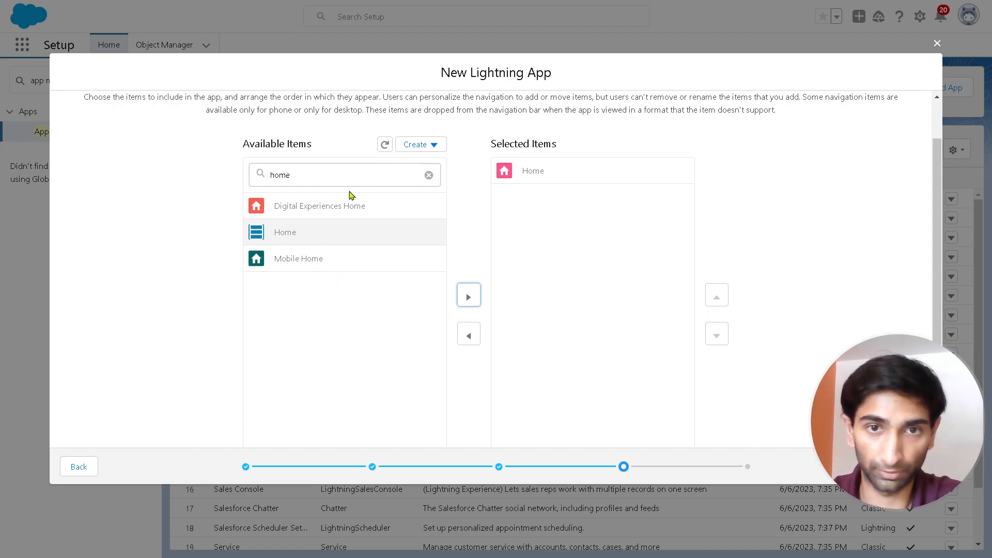
pyautogui.click(913, 466)
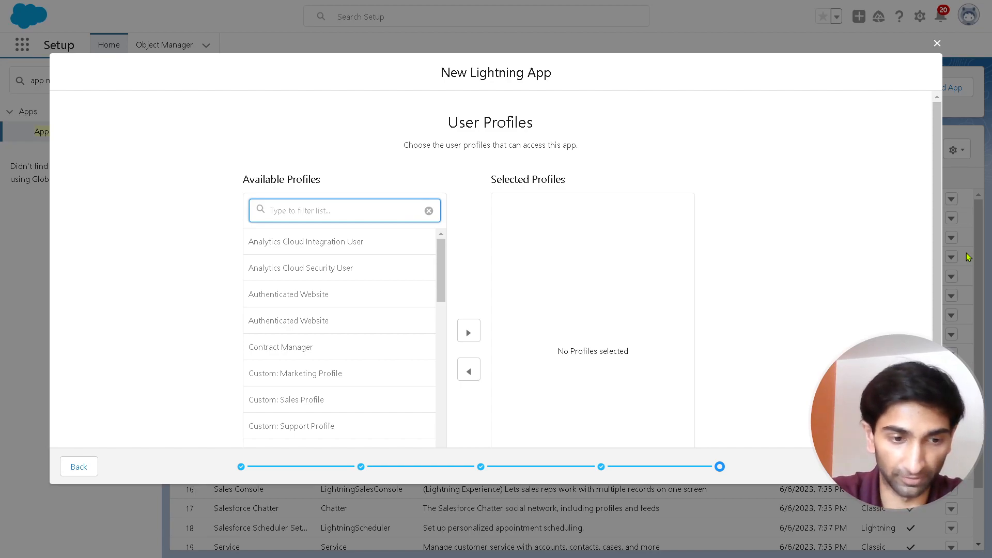
# - Filter the profiles for admin, give the System Administrator profile access to the app, and save the new app
pyautogui.write('ad')
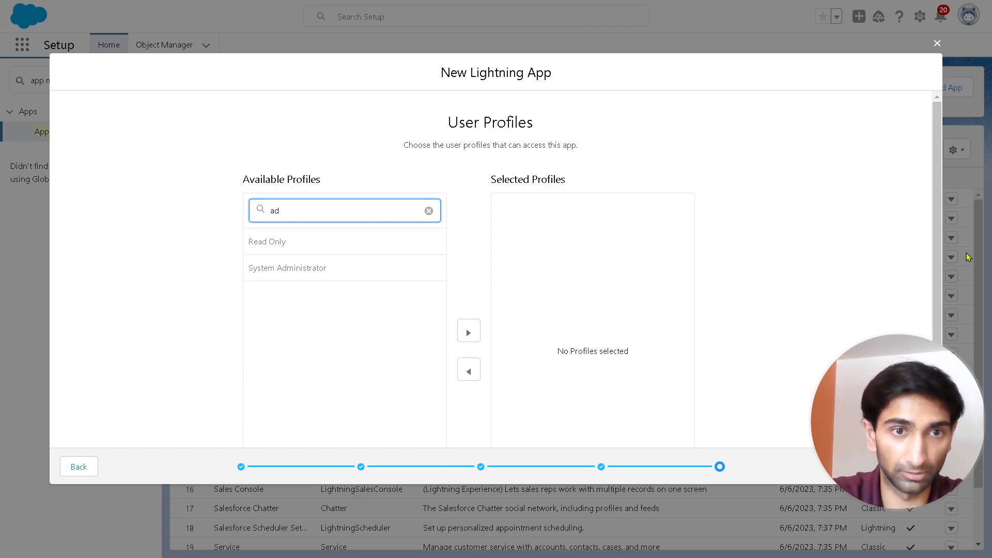
pyautogui.write('min')
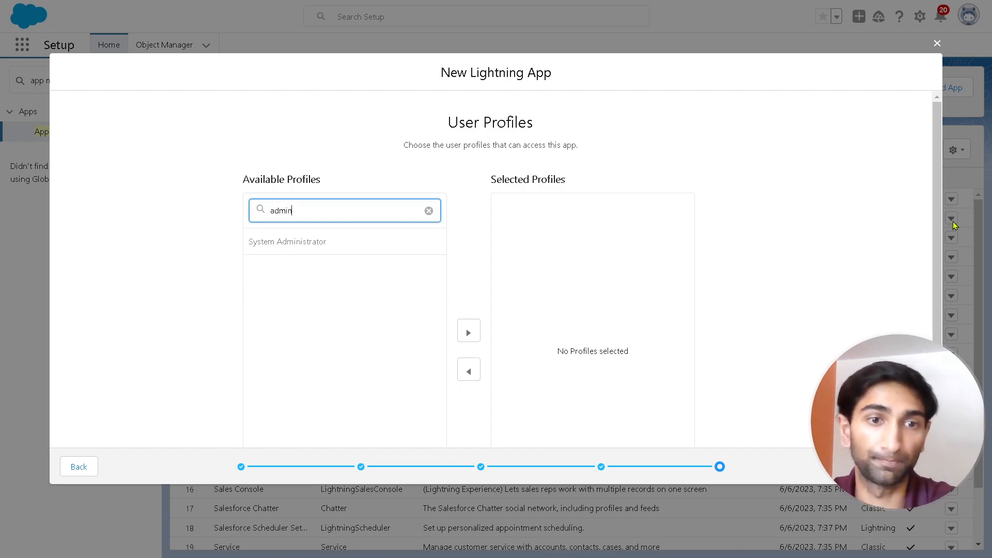
pyautogui.click(333, 255)
pyautogui.scroll(-1, 312, 245)
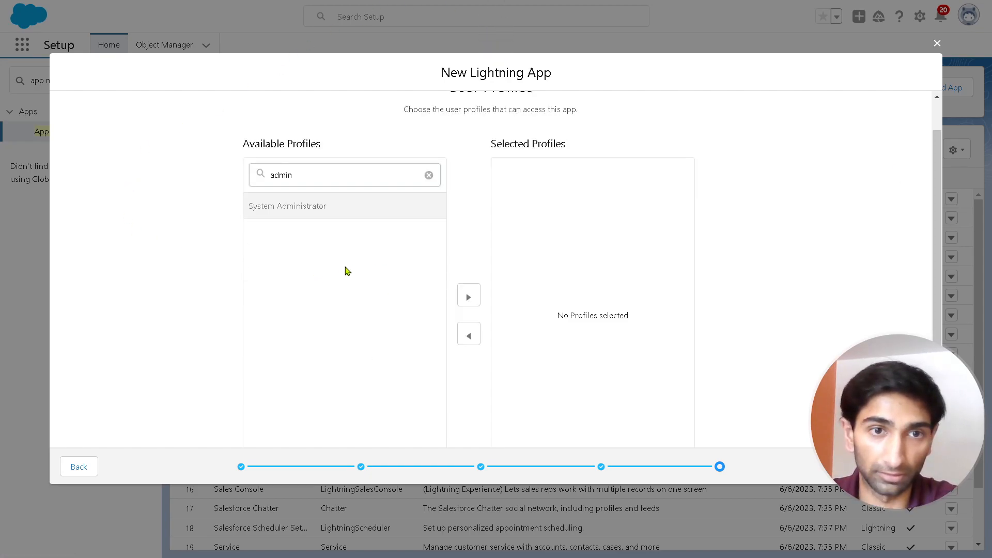
pyautogui.click(473, 300)
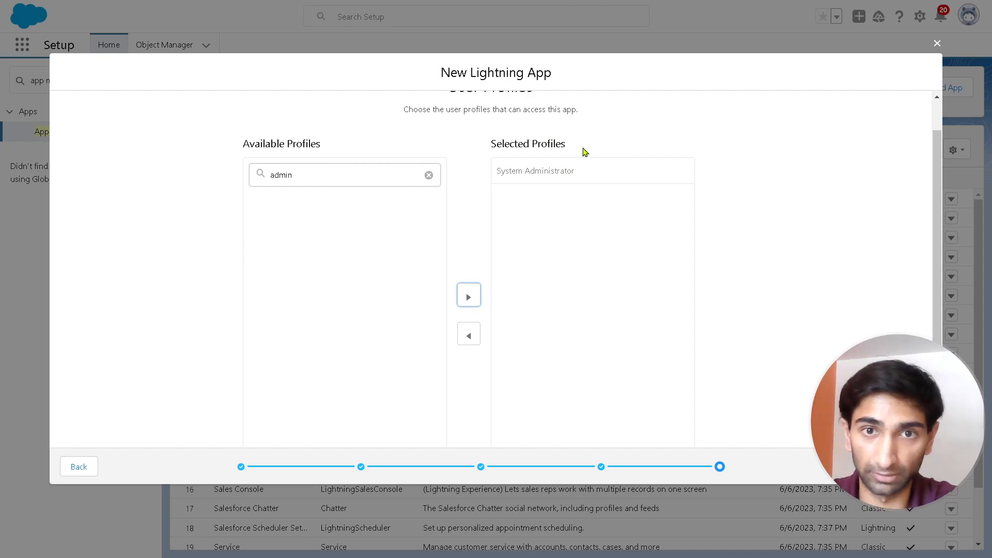
pyautogui.click(899, 466)
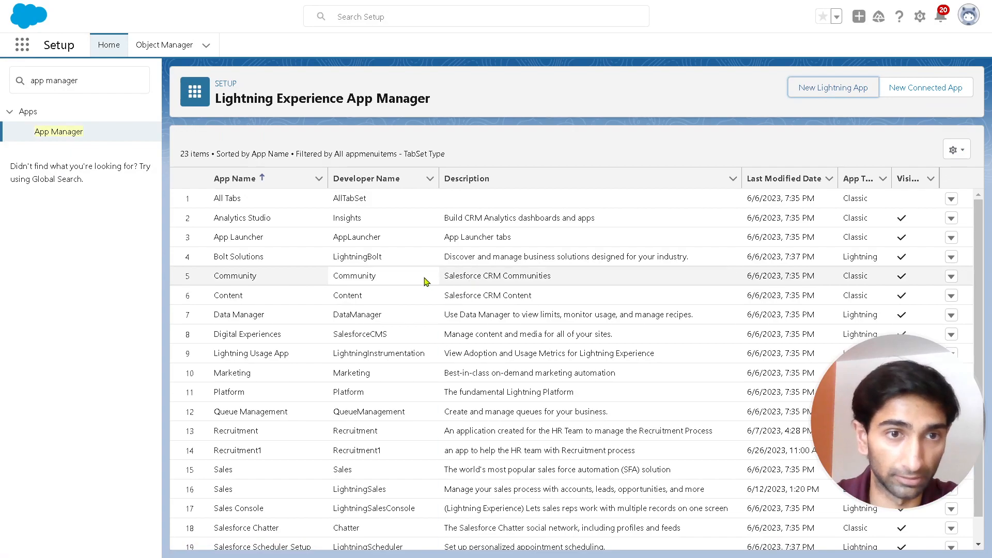
# - Look through the app list, then reopen Setup and find the App Manager page again by searching for app manager
pyautogui.scroll(-2, 287, 246)
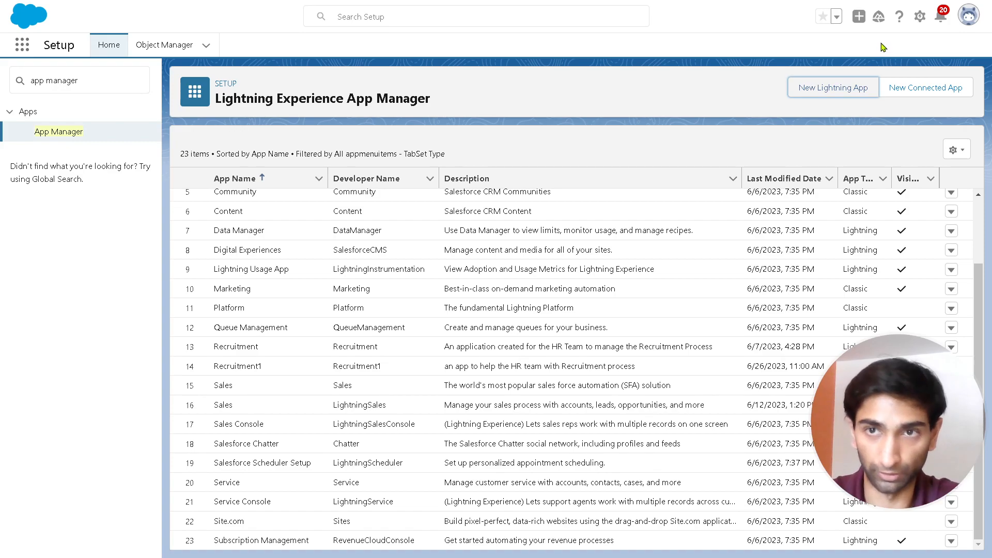
pyautogui.click(919, 17)
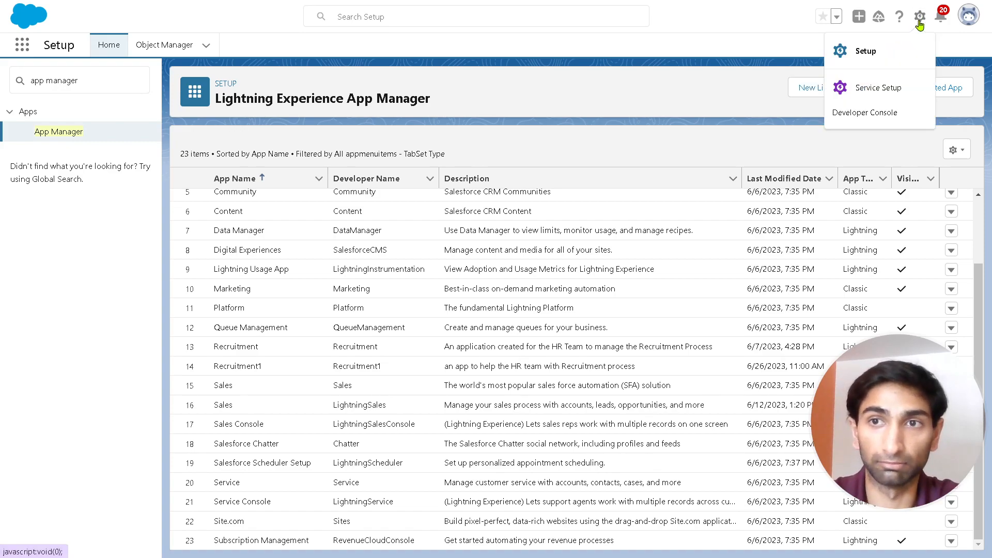
pyautogui.click(894, 49)
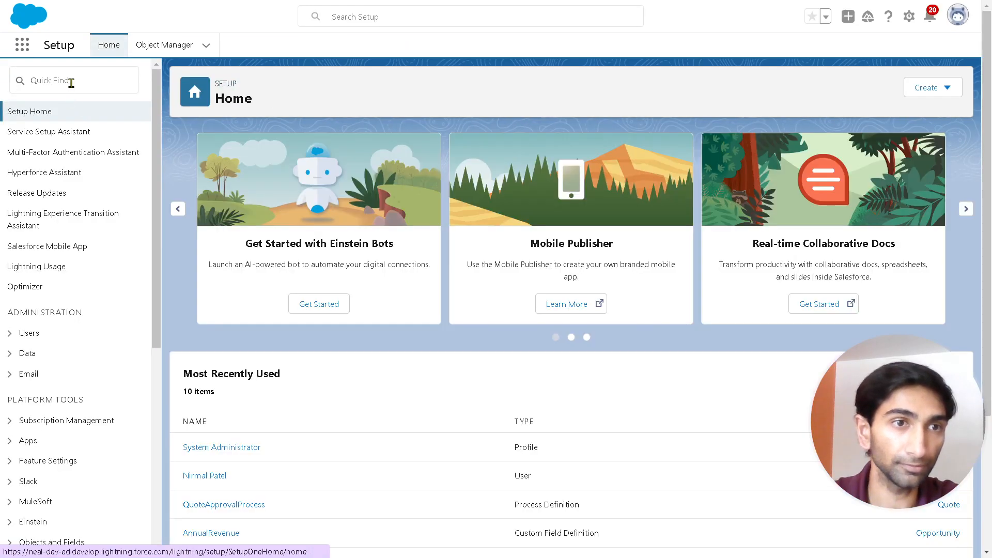
pyautogui.click(73, 81)
pyautogui.write('app manager')
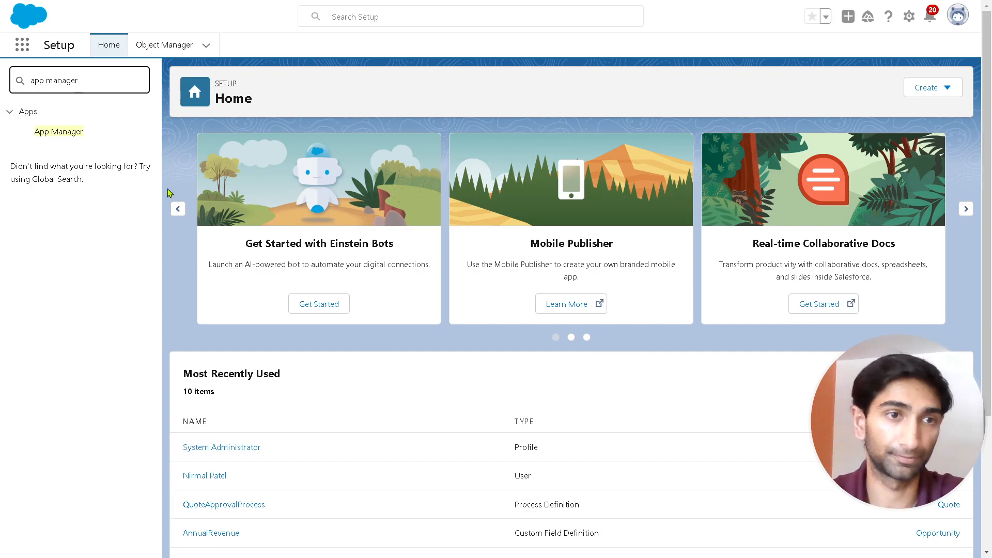
pyautogui.click(76, 133)
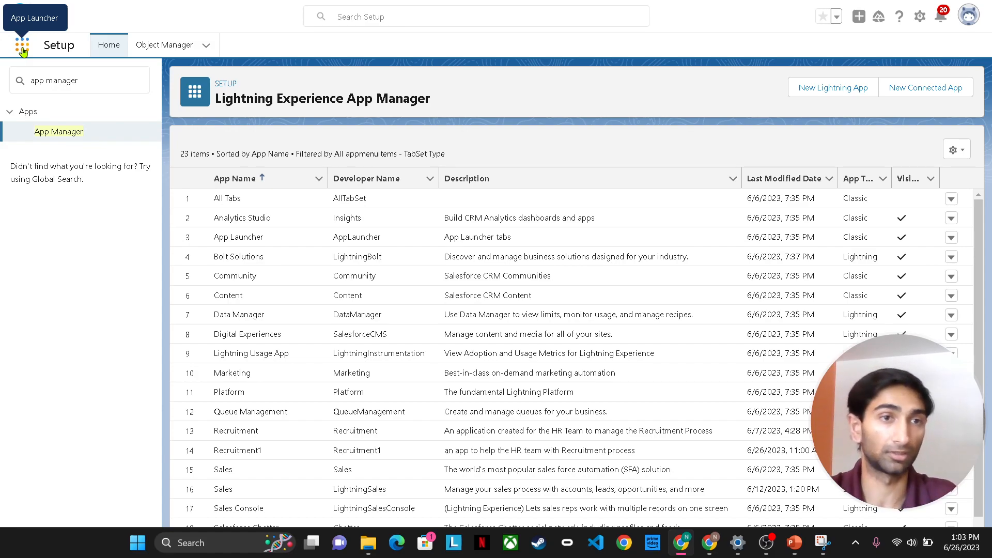
# - Search the App Launcher for recruitmen, launch the Recruitment1 app, and open its Home page
pyautogui.click(23, 47)
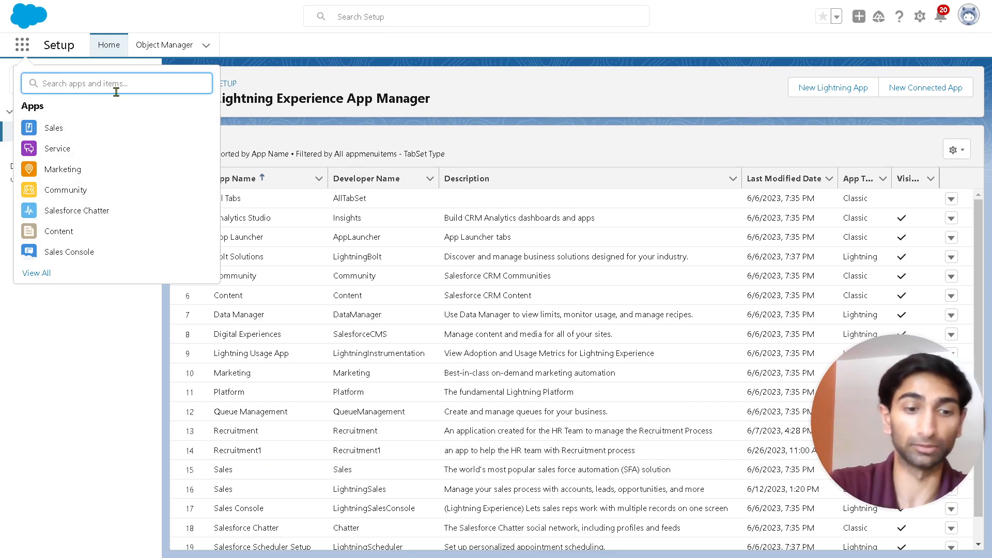
pyautogui.write('recruitmen')
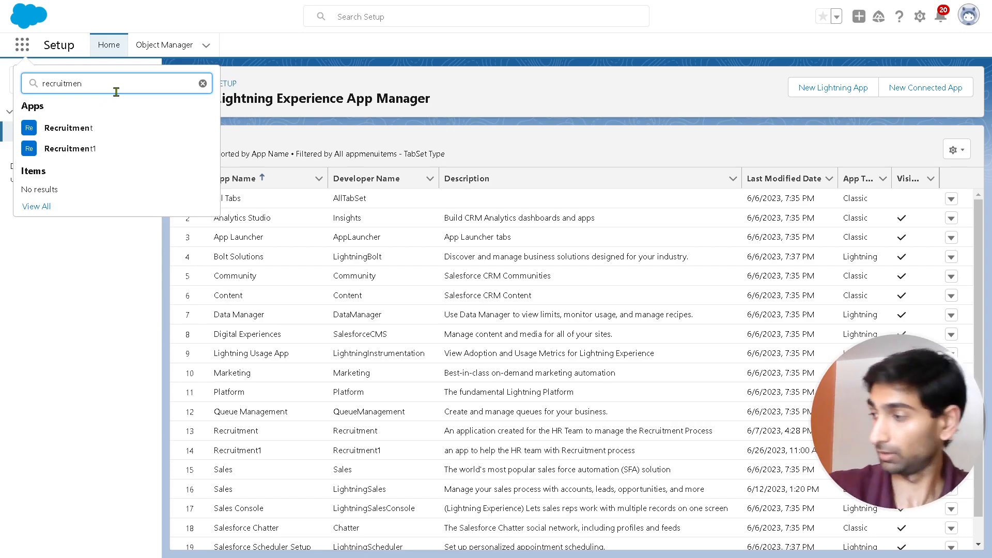
pyautogui.click(72, 153)
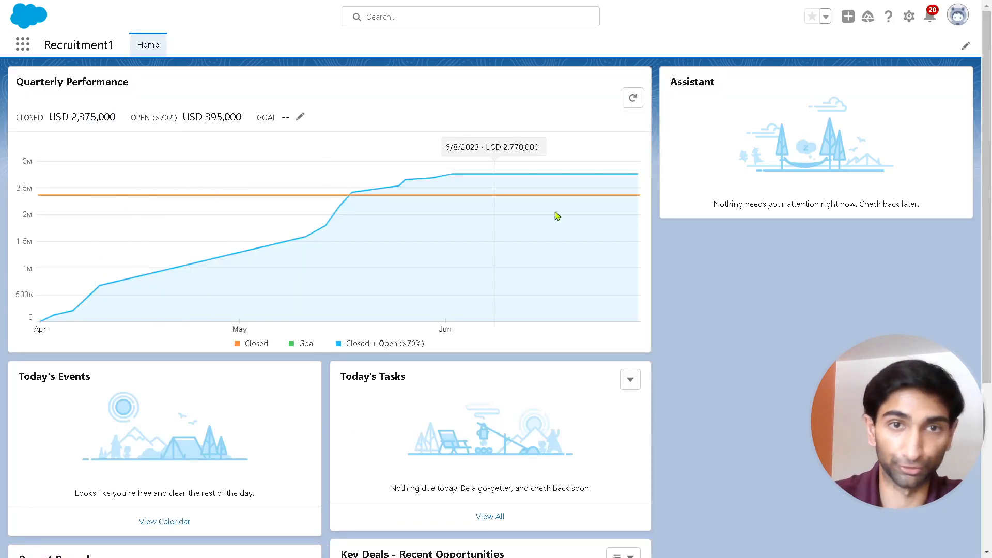
pyautogui.click(145, 49)
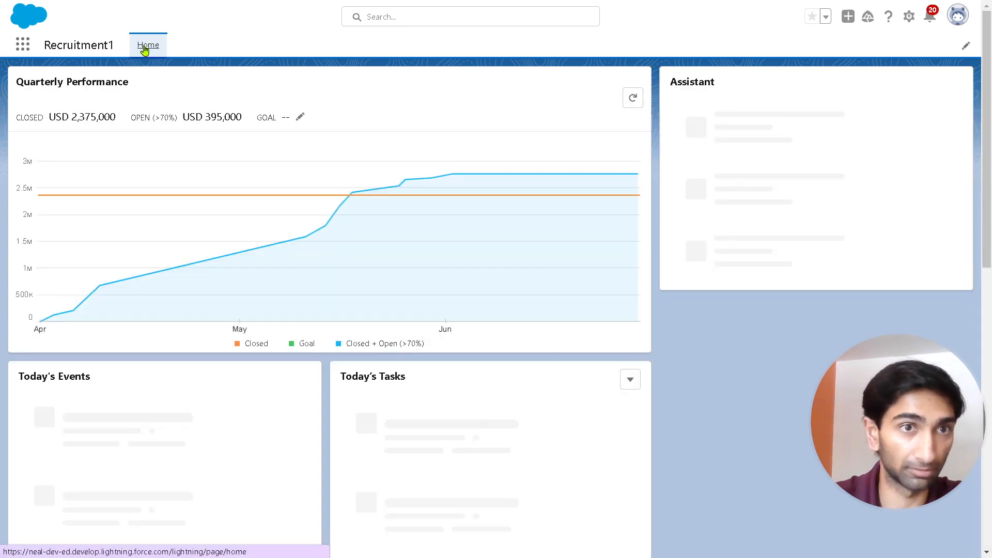